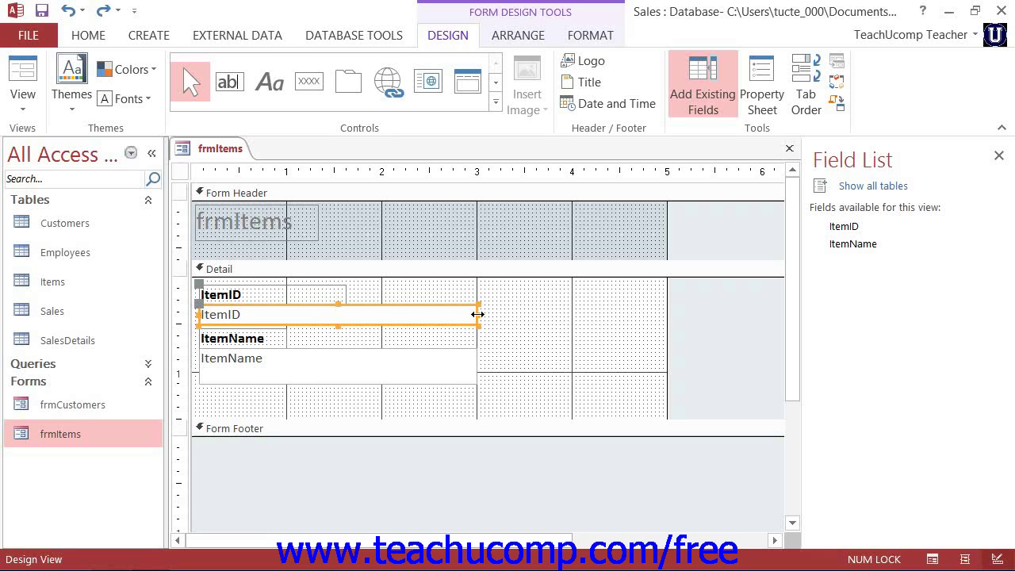
Widen the ItemID text box to the 4-inch mark in Design View, and stretch it slightly wider in Layout View
click(477, 314)
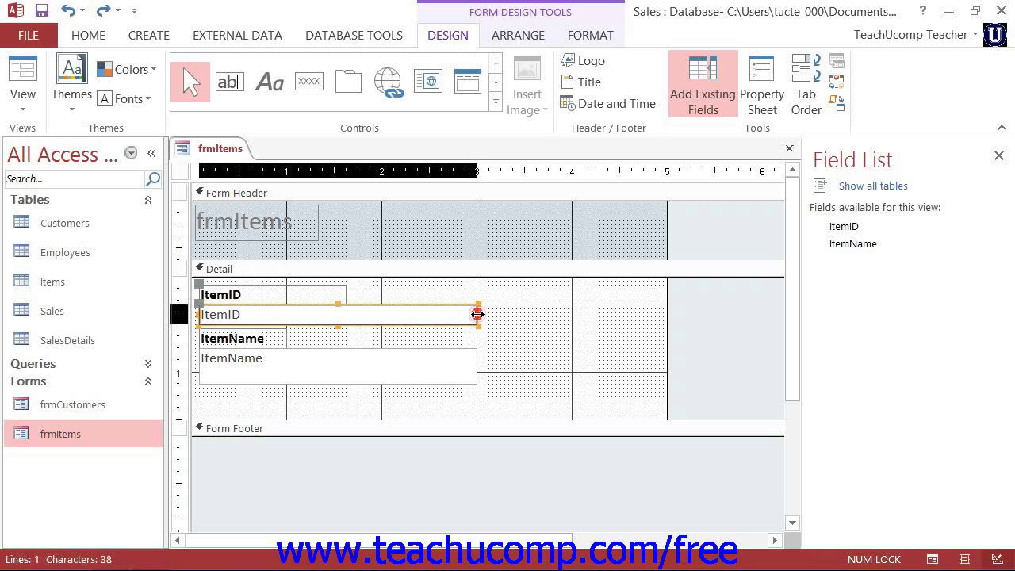
drag(477, 314, 572, 312)
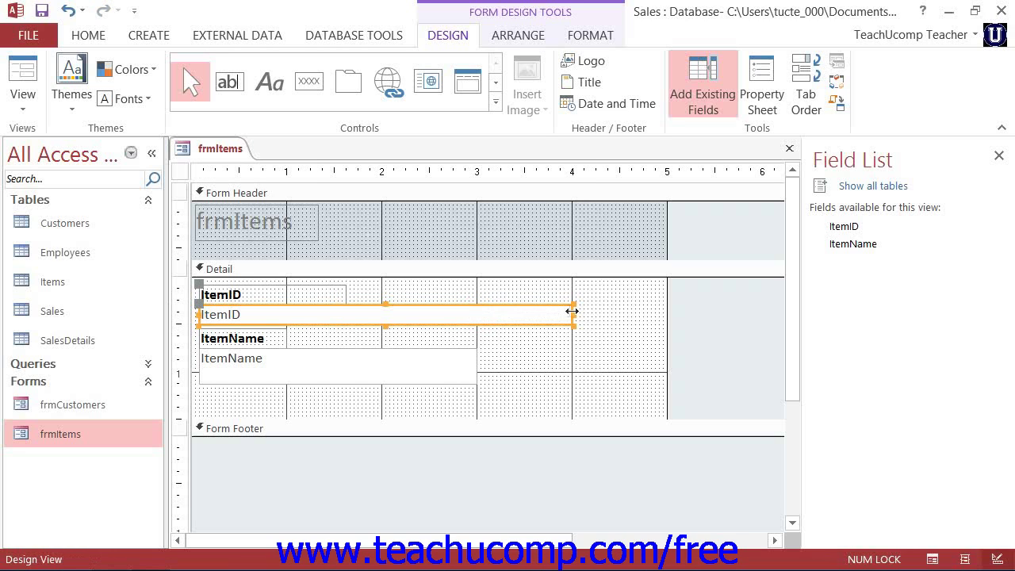
click(23, 116)
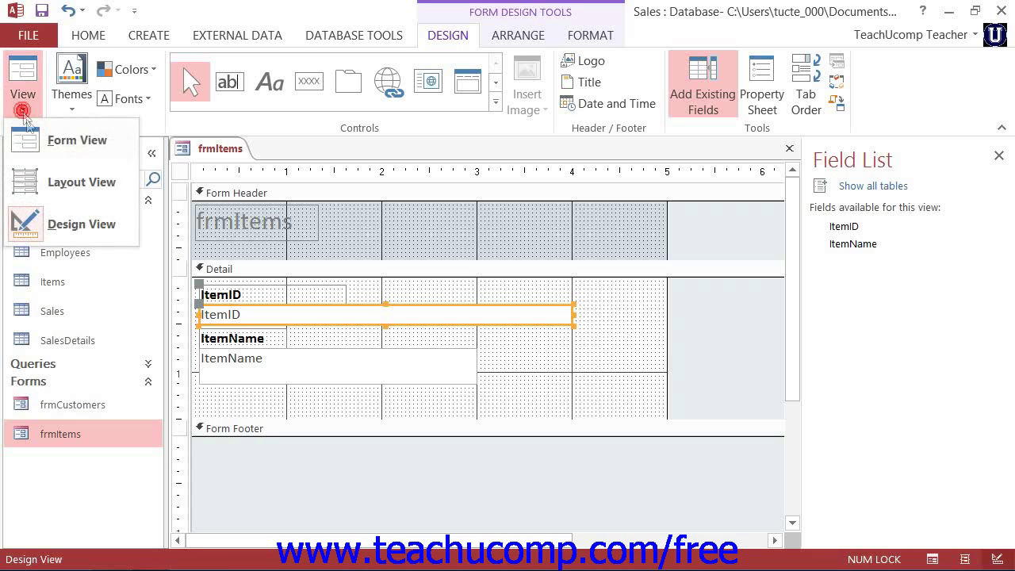
click(37, 175)
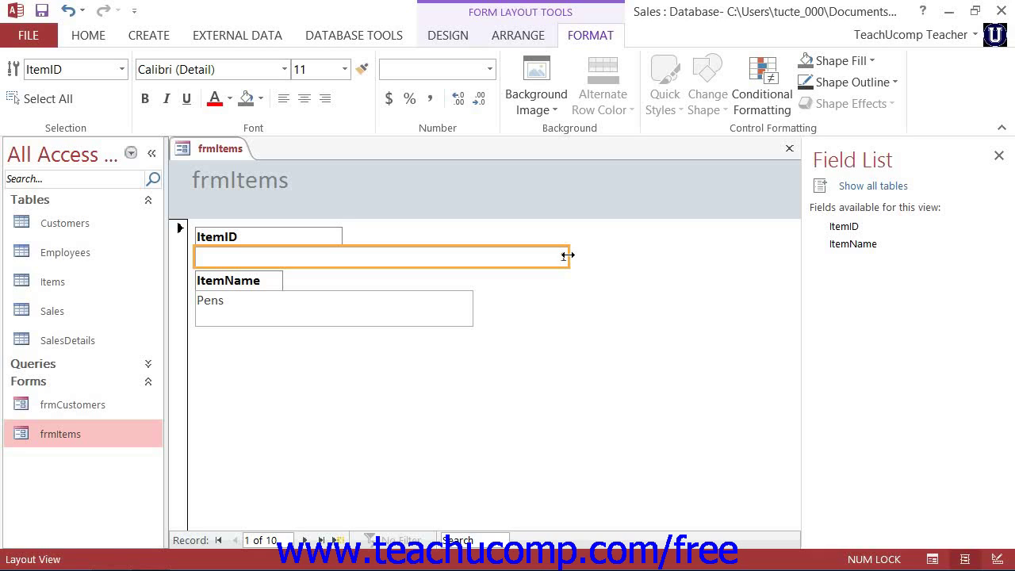
drag(567, 256, 602, 255)
Switch to Design View and move the frmItems title label in the form header about 1.4 inches to the right
click(442, 36)
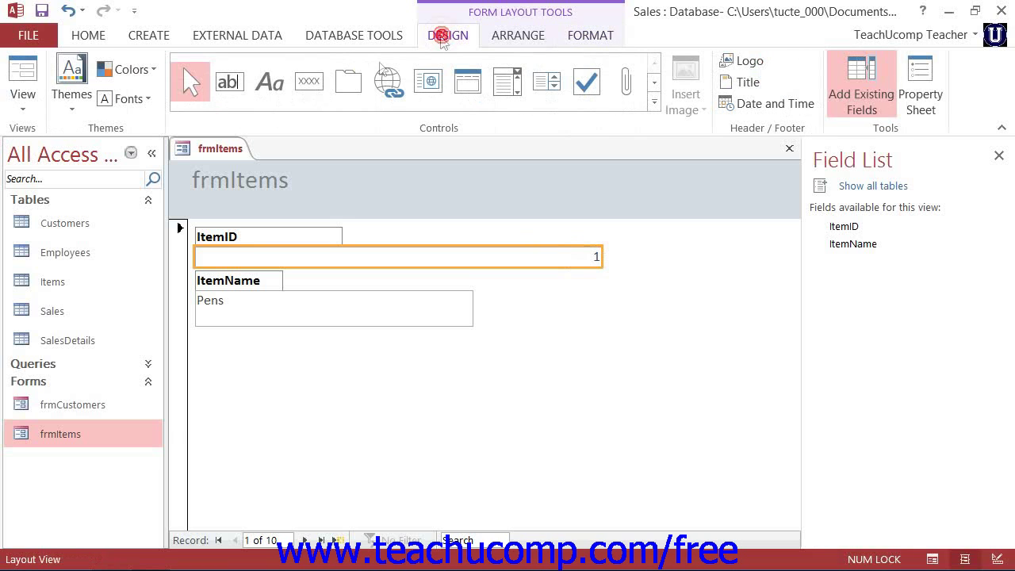
click(24, 111)
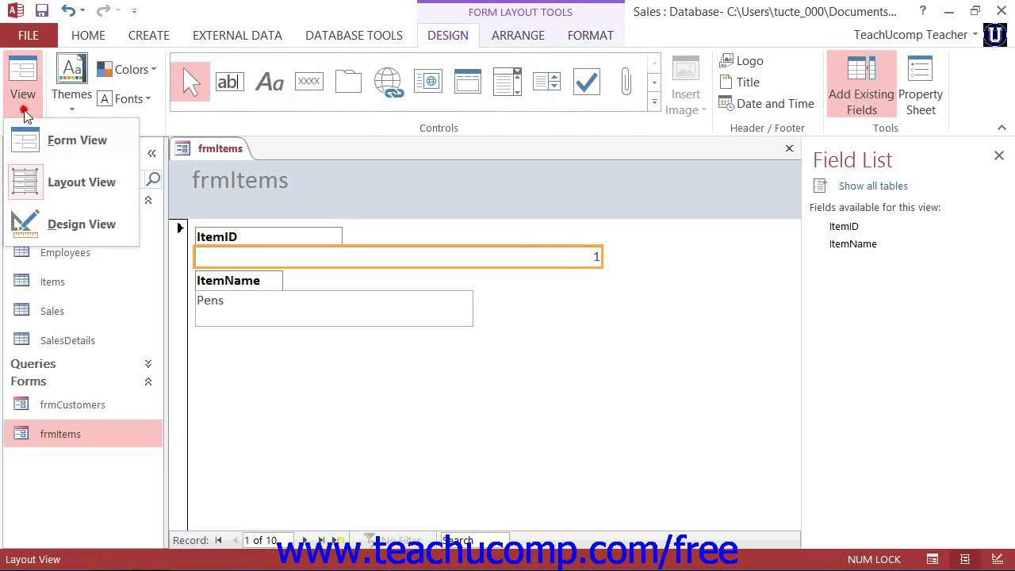
click(54, 221)
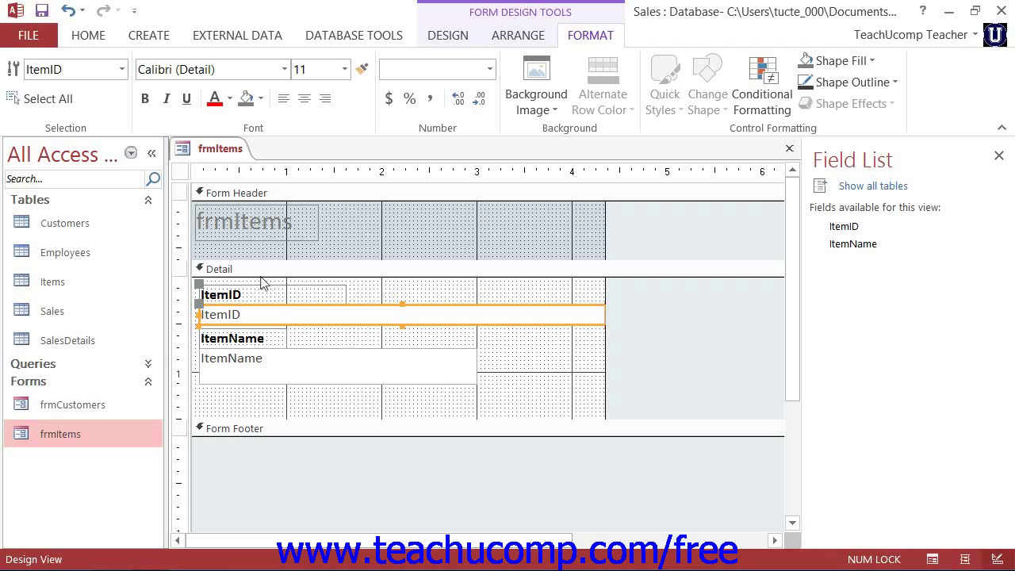
click(245, 226)
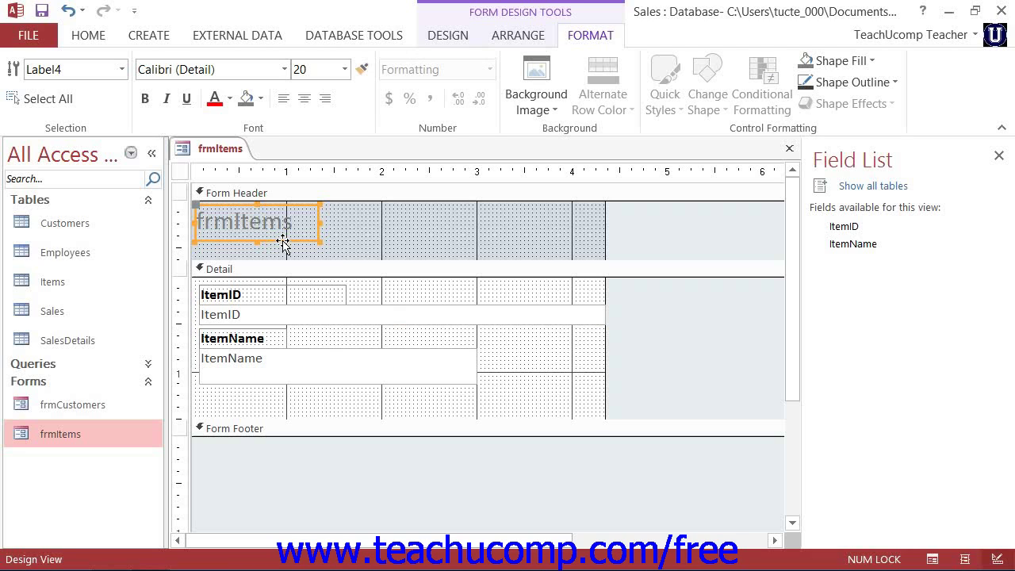
drag(283, 245, 413, 242)
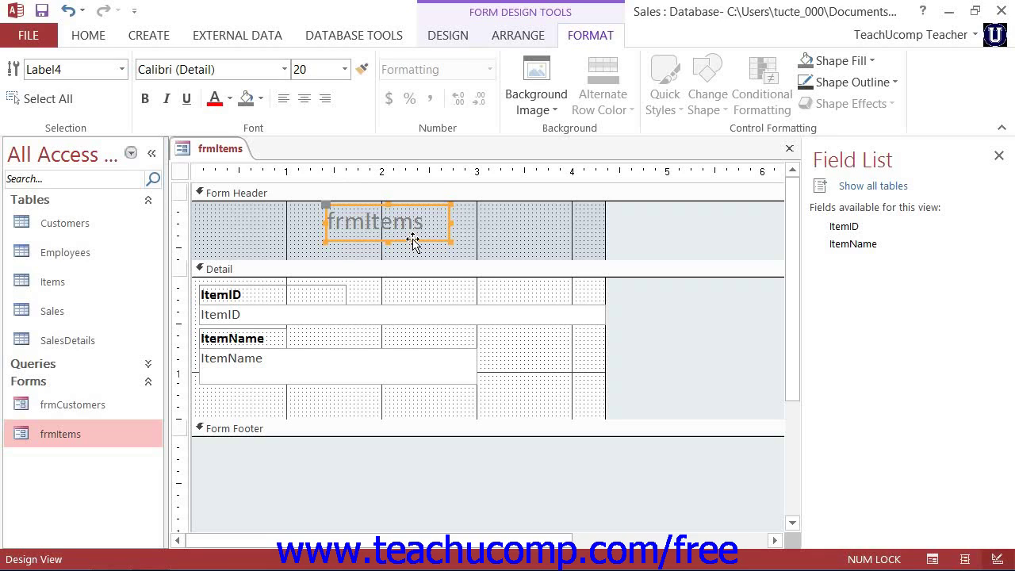
Switch to Layout View and move the frmItems title label to the left end of the form header
click(448, 35)
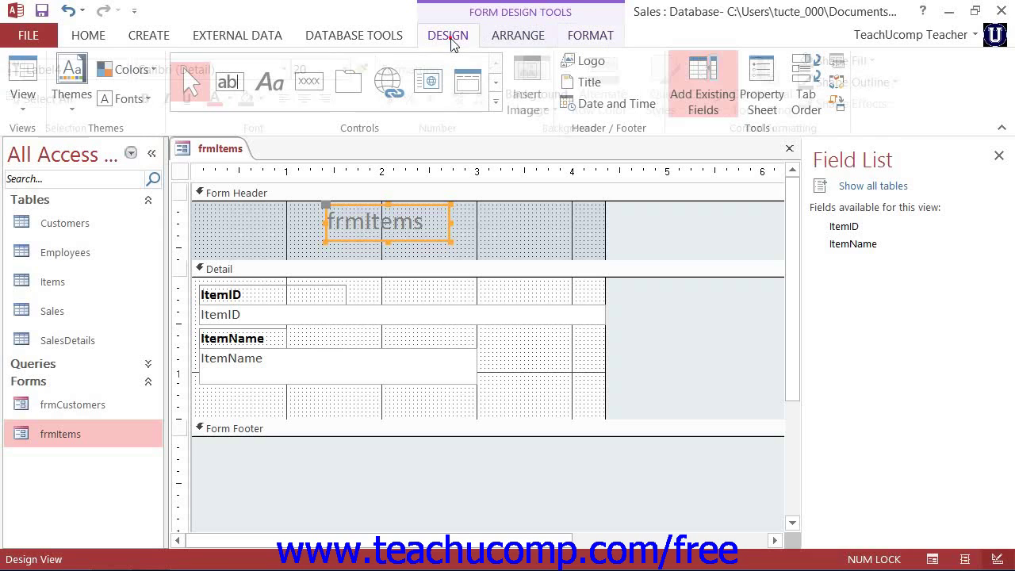
click(20, 108)
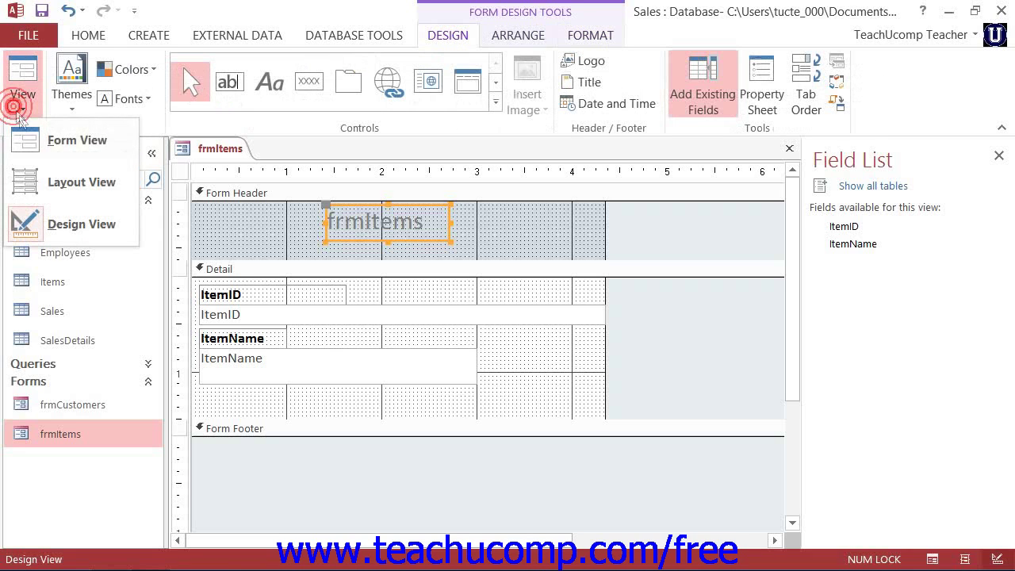
click(52, 176)
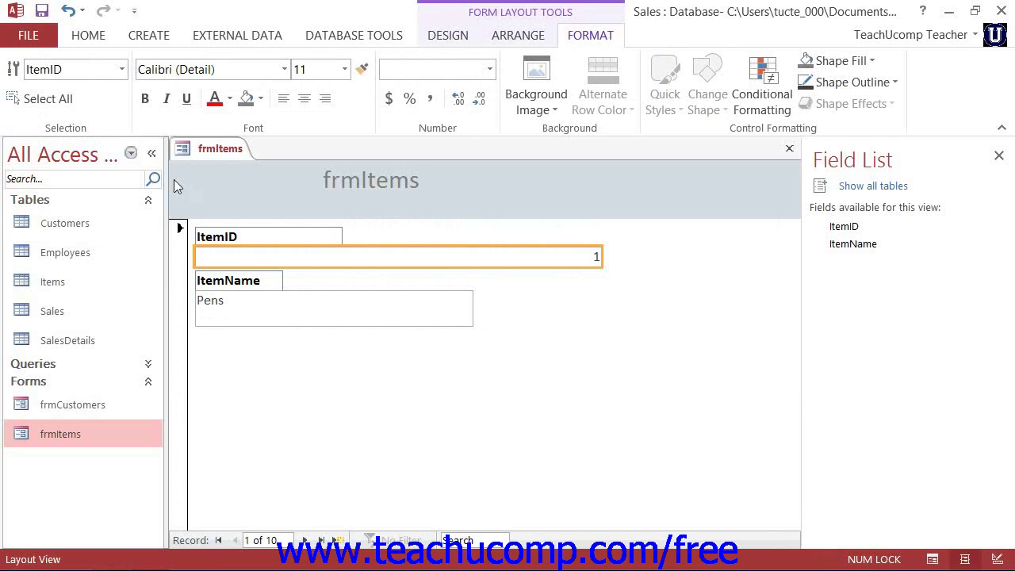
click(351, 184)
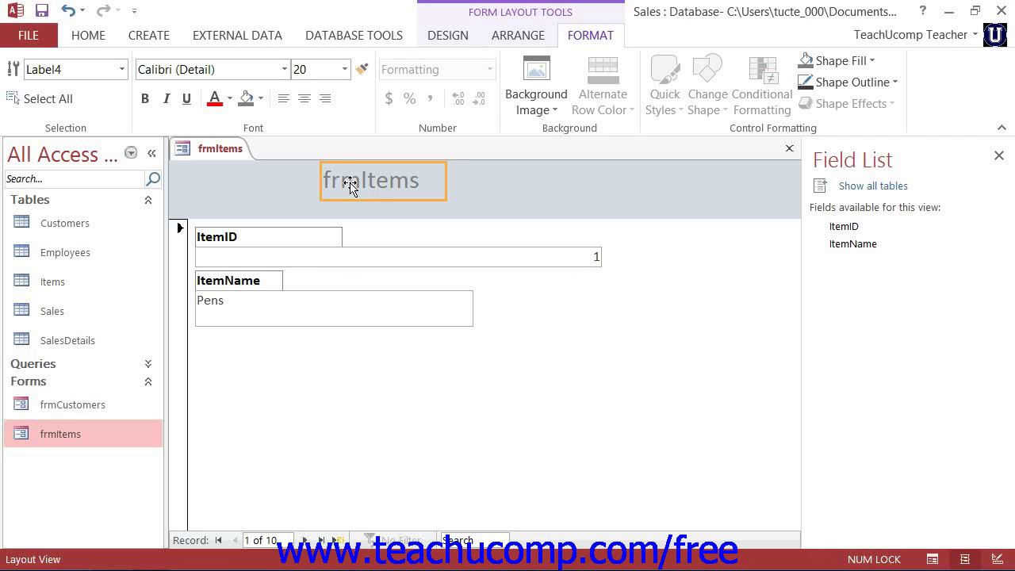
drag(350, 184, 263, 180)
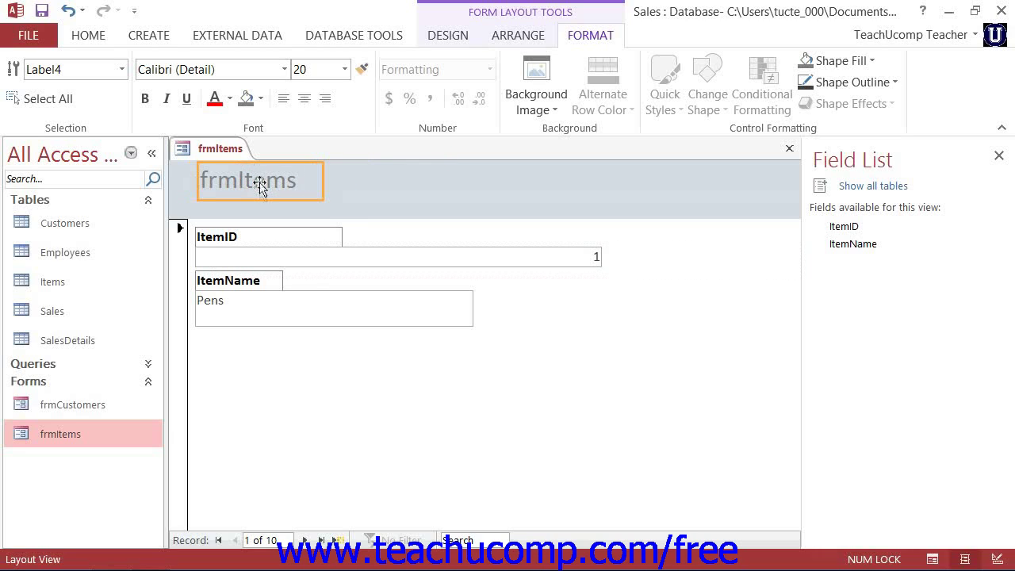
In Design View, move the ItemName text box together with its label down about 0.3 inch in the Detail section
click(444, 36)
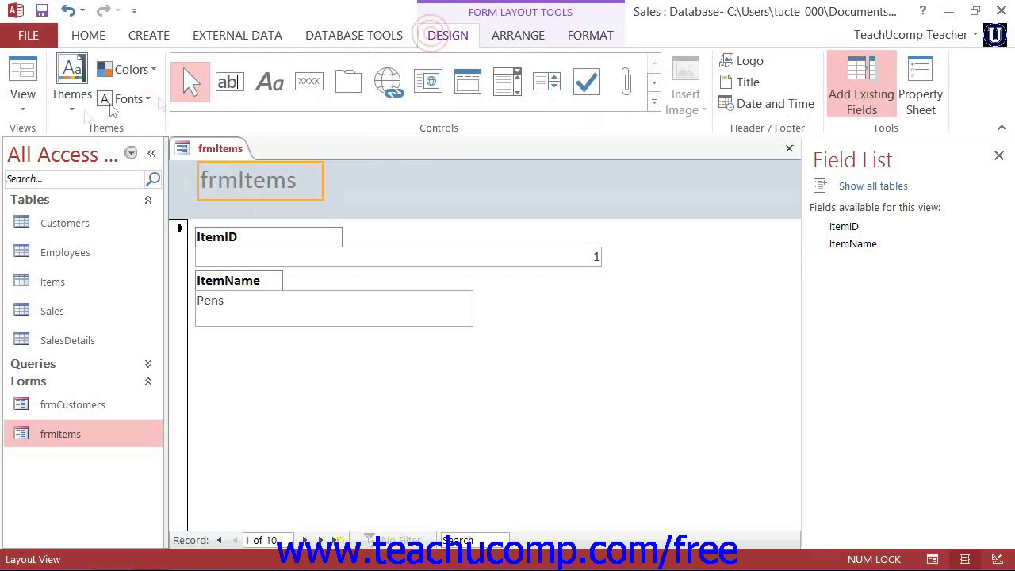
click(30, 103)
click(31, 221)
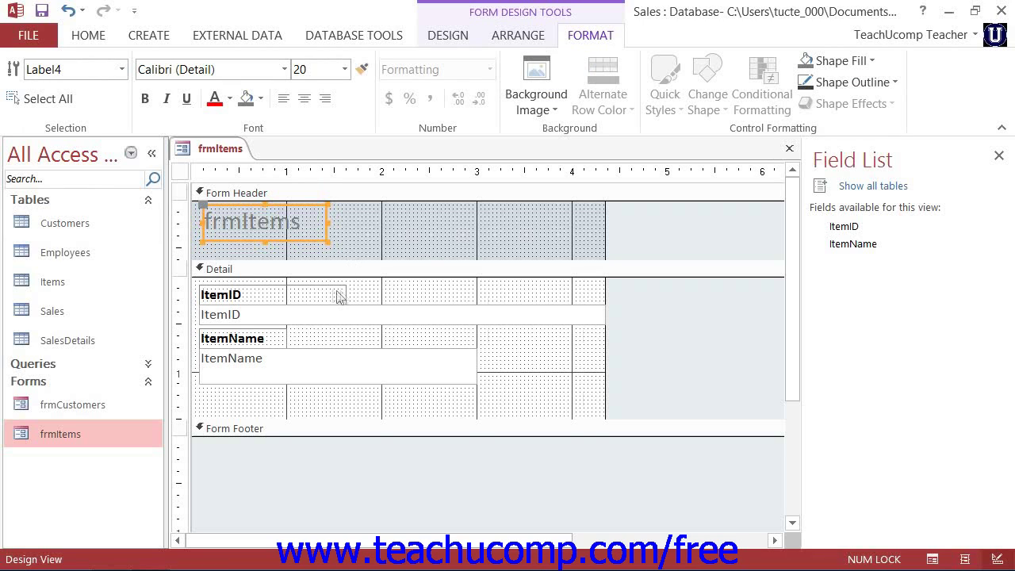
click(304, 378)
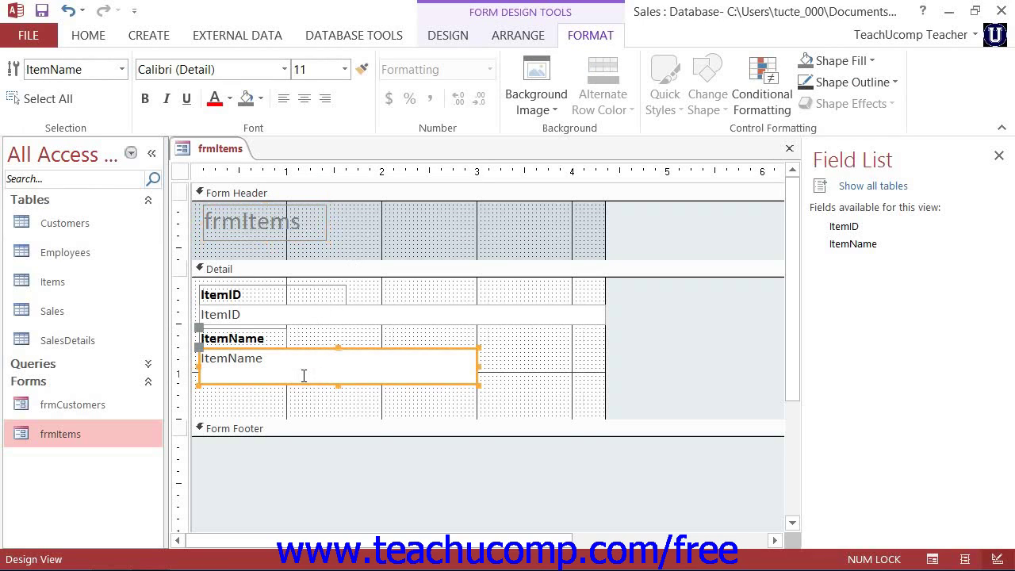
click(273, 337)
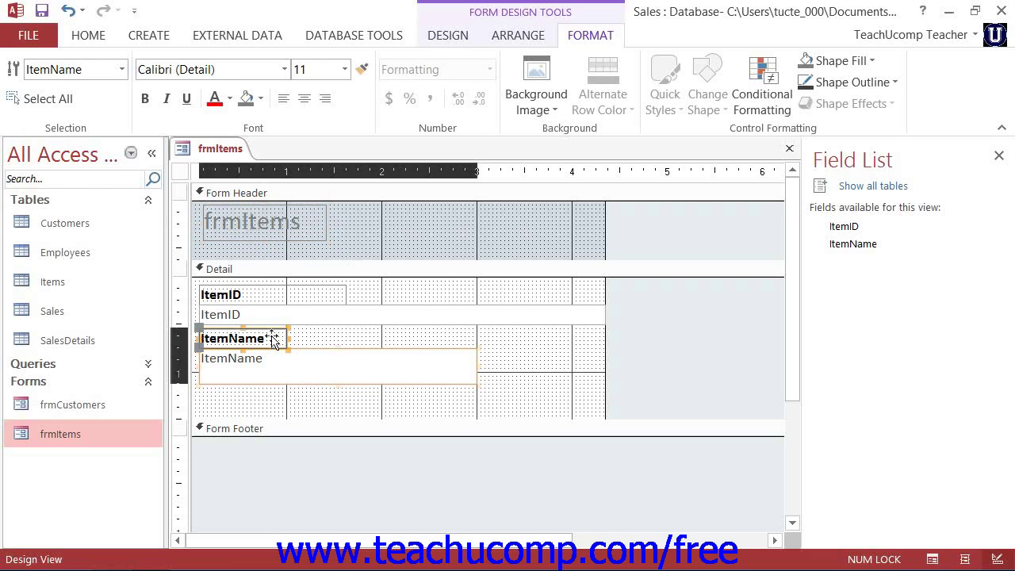
click(325, 367)
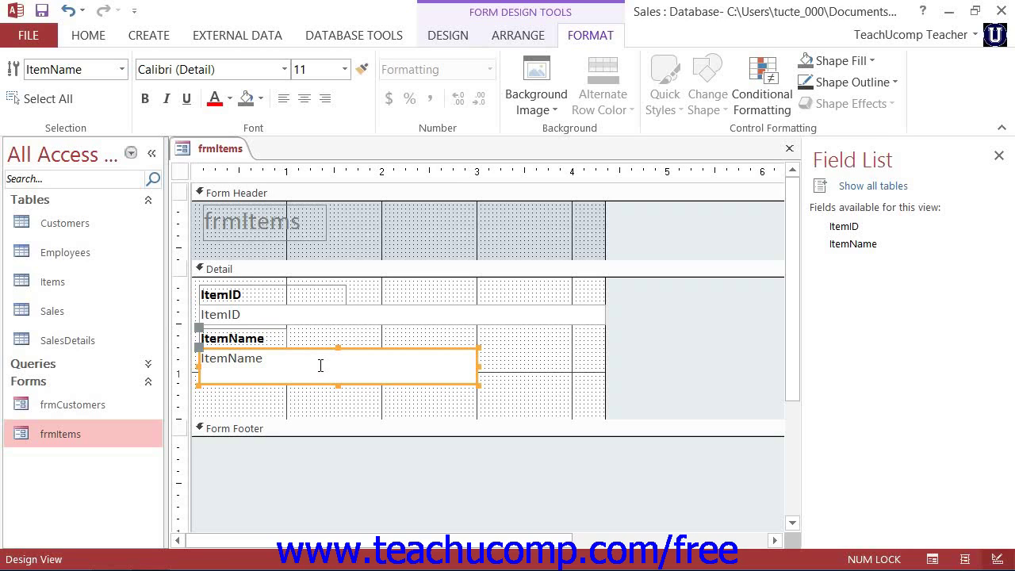
shift+click(260, 338)
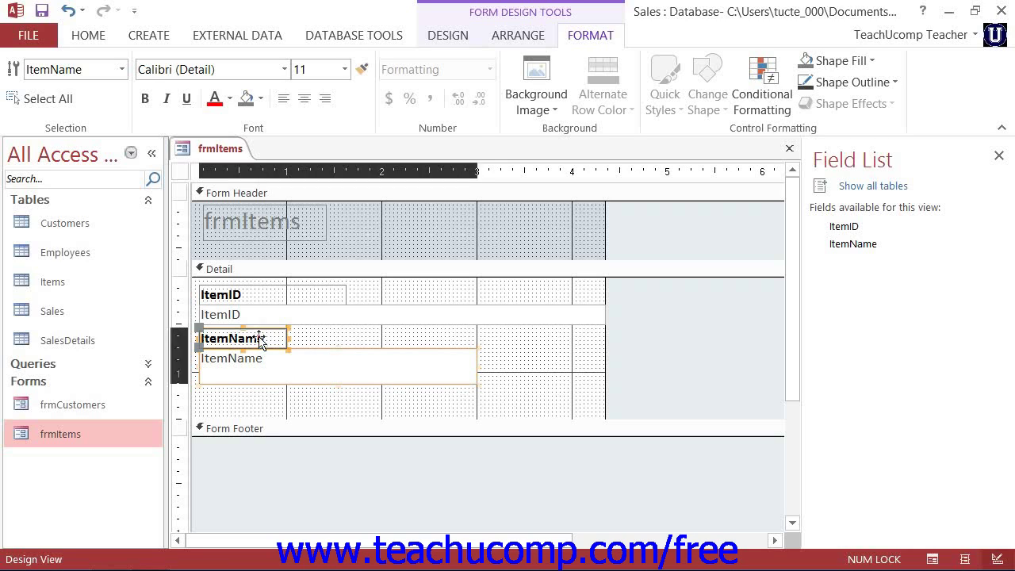
click(259, 339)
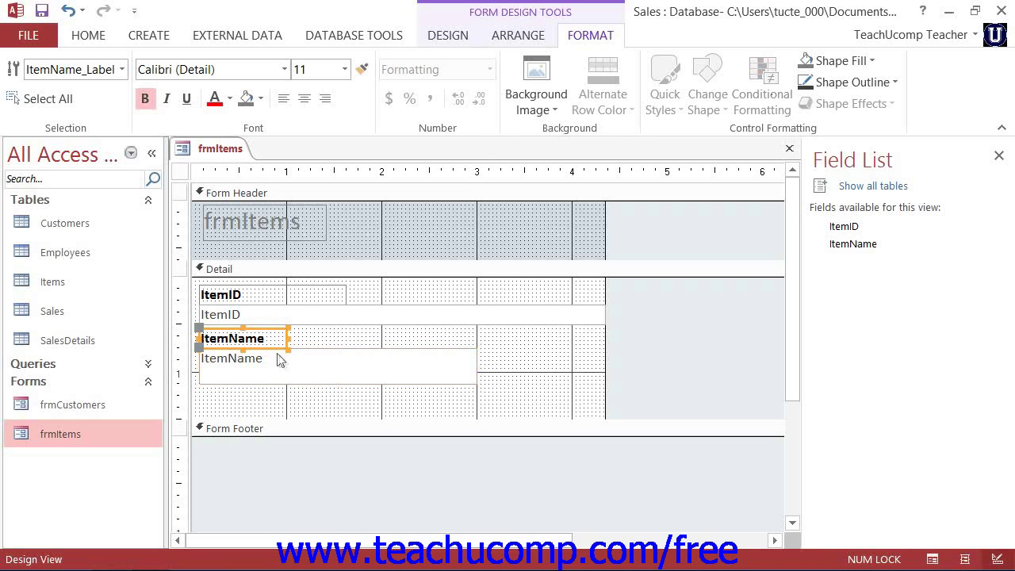
click(282, 361)
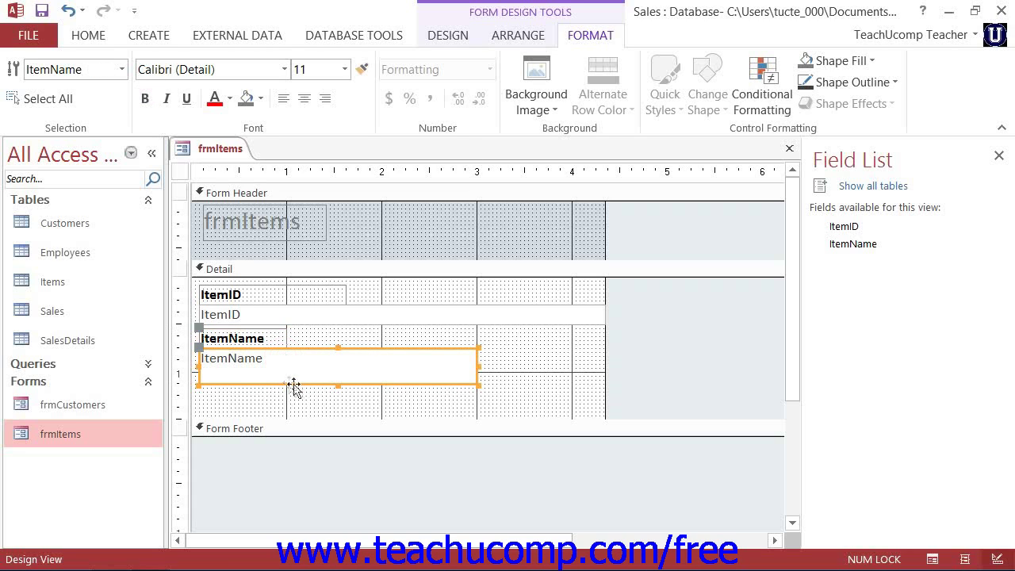
drag(294, 387, 295, 419)
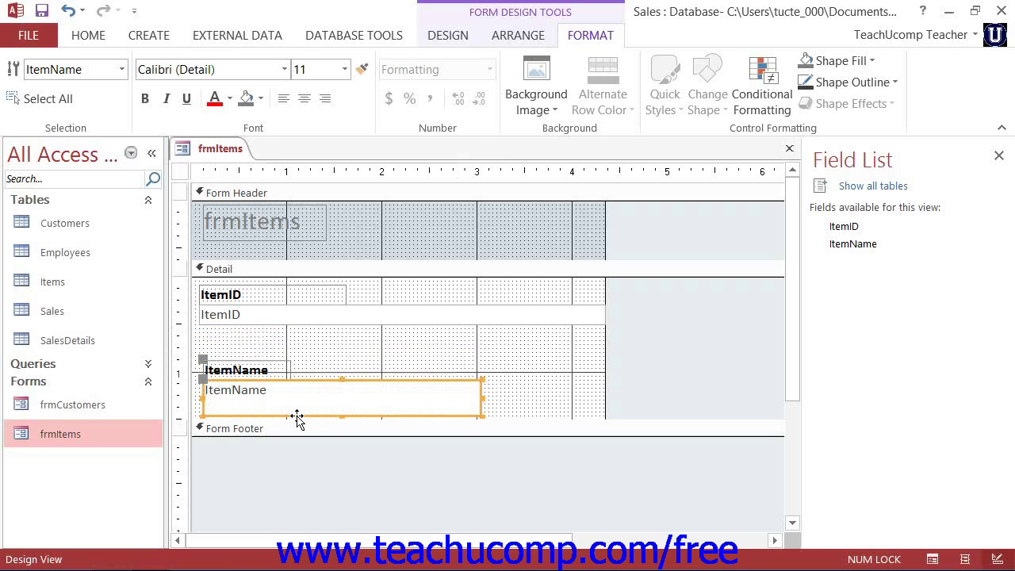
Move only the ItemName label up, independently of its text box, to just below the ItemID text box
click(204, 361)
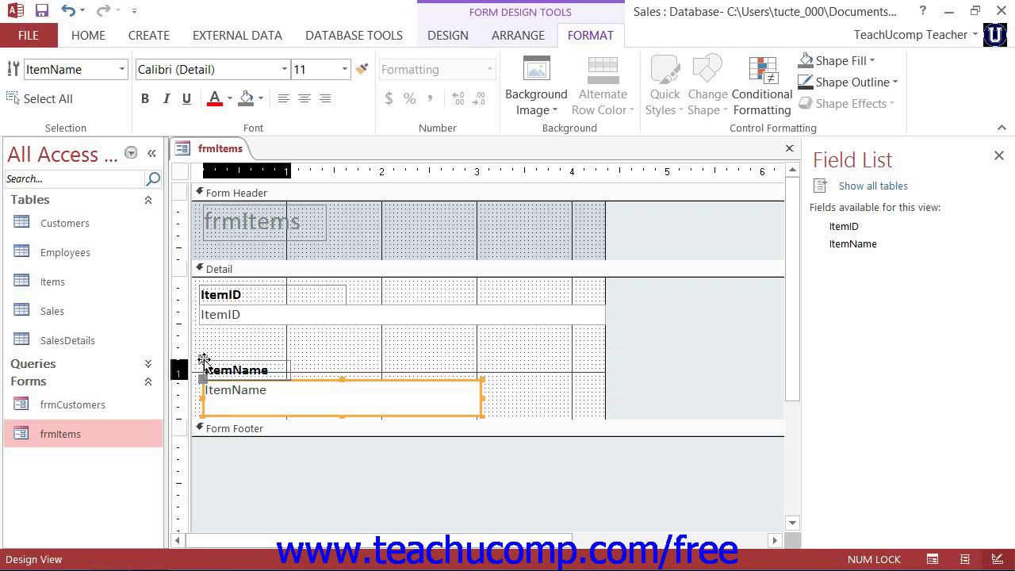
drag(204, 361, 211, 336)
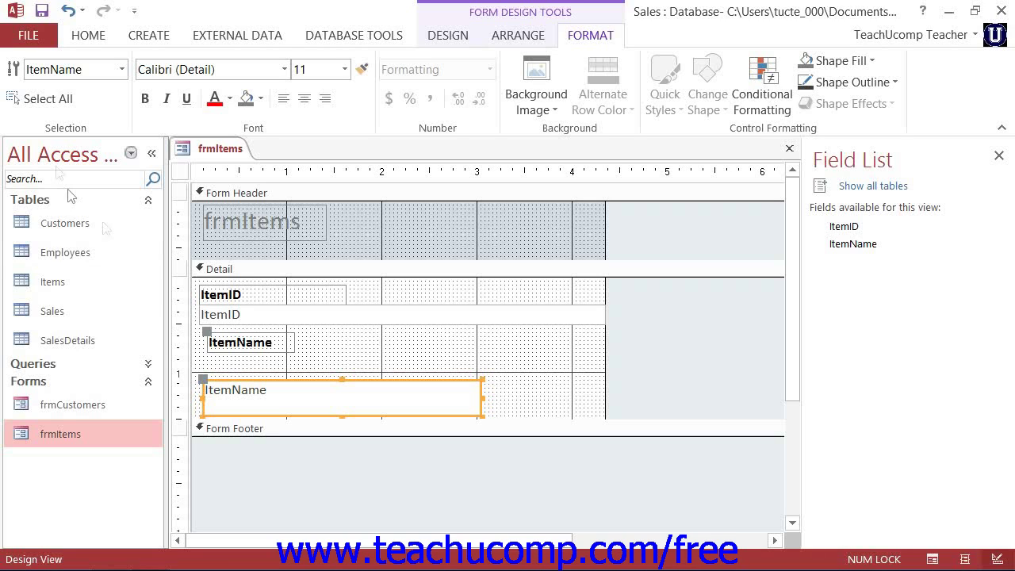
Switch to Layout View and move the ItemName text box up and slightly right so it sits directly beneath its label
click(451, 35)
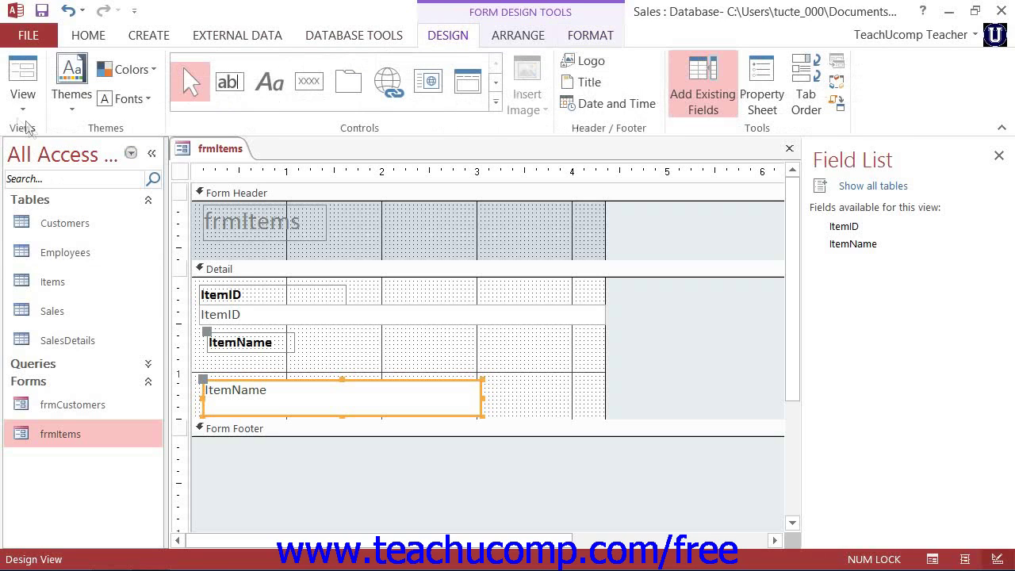
click(22, 94)
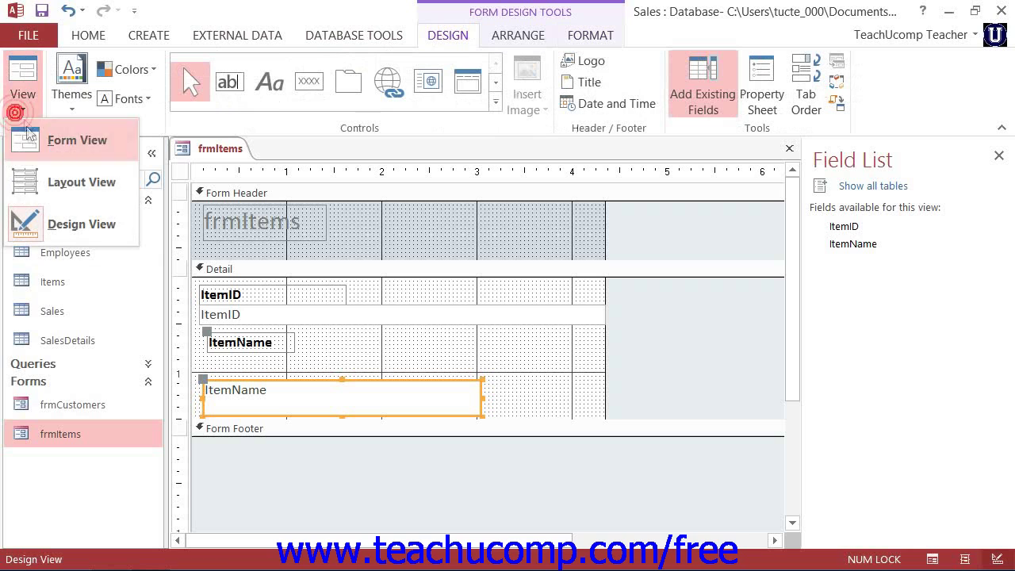
click(39, 188)
click(216, 337)
click(215, 335)
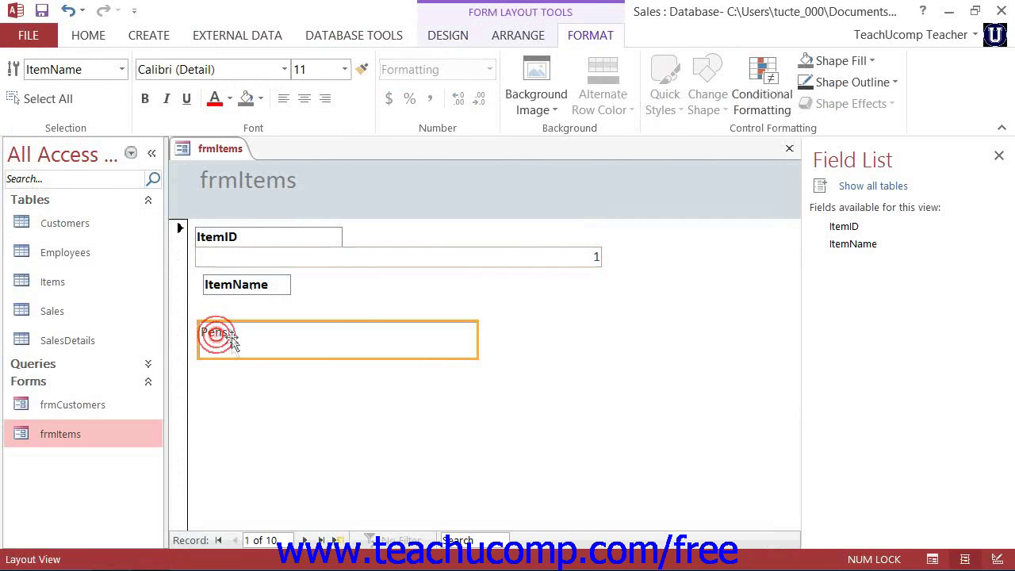
click(233, 333)
drag(233, 332, 249, 317)
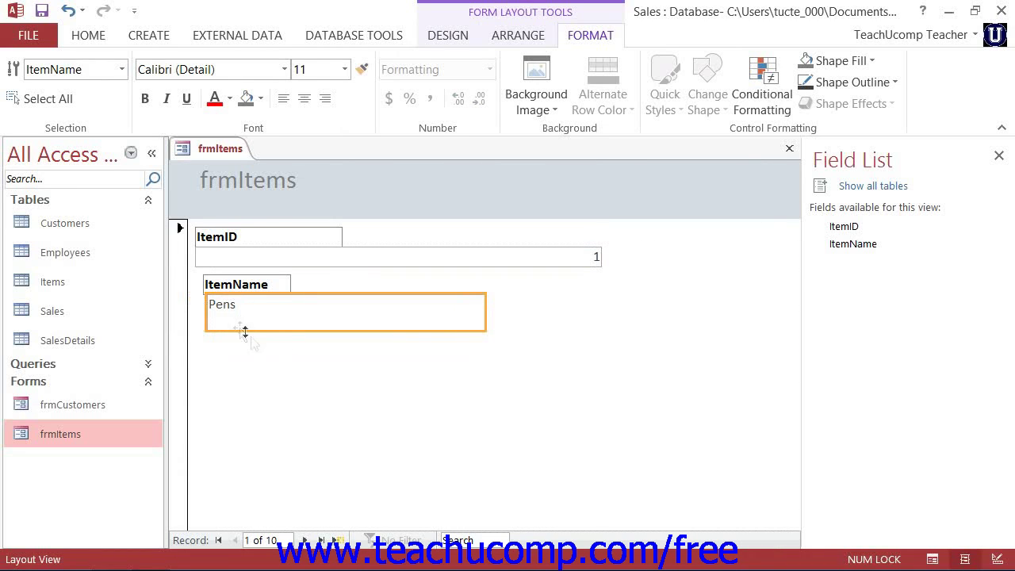